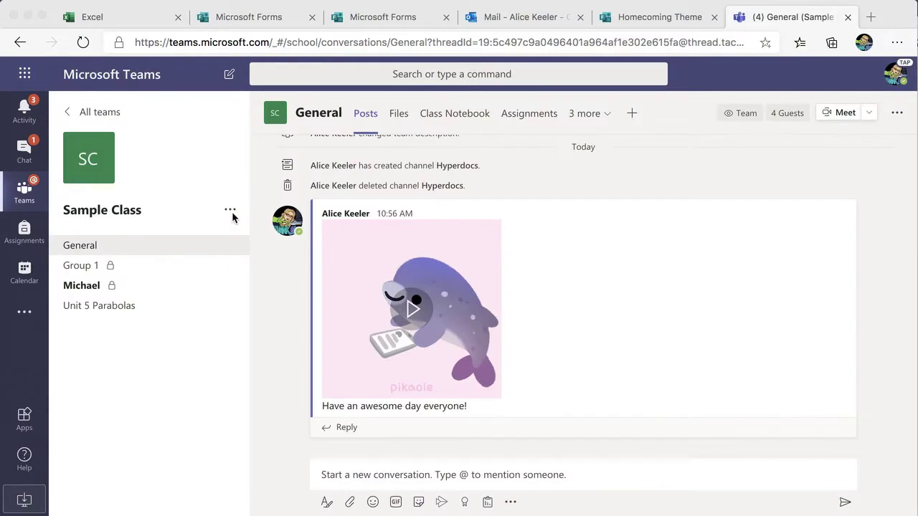
# Step: Choose Add channel from the Sample Class team's options menu
pyautogui.click(233, 213)
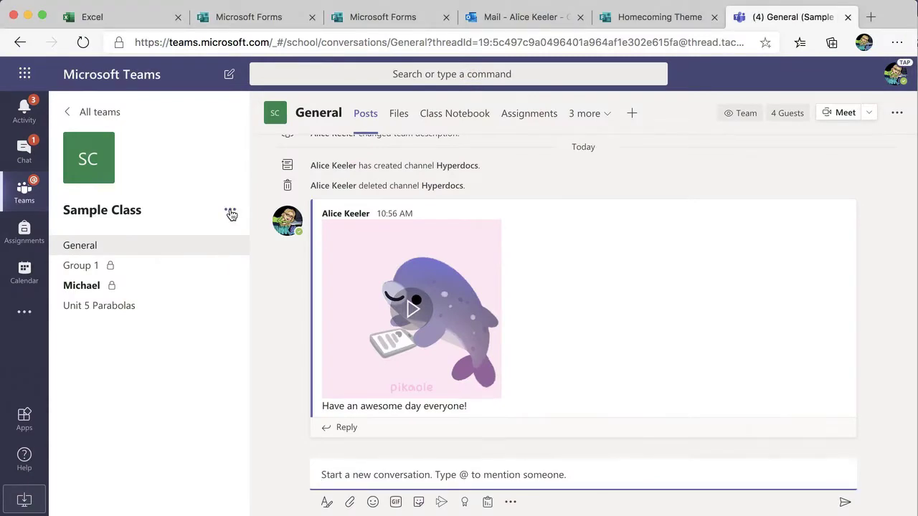
pyautogui.click(230, 212)
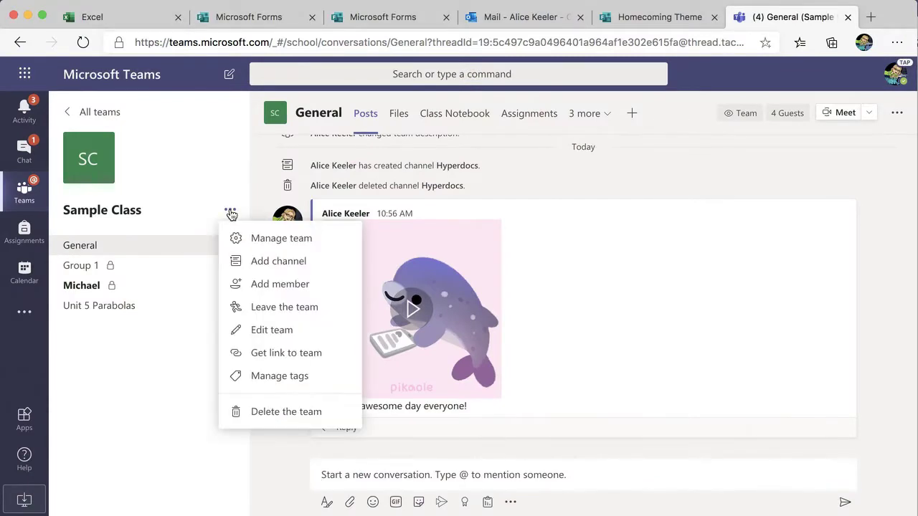
pyautogui.click(244, 262)
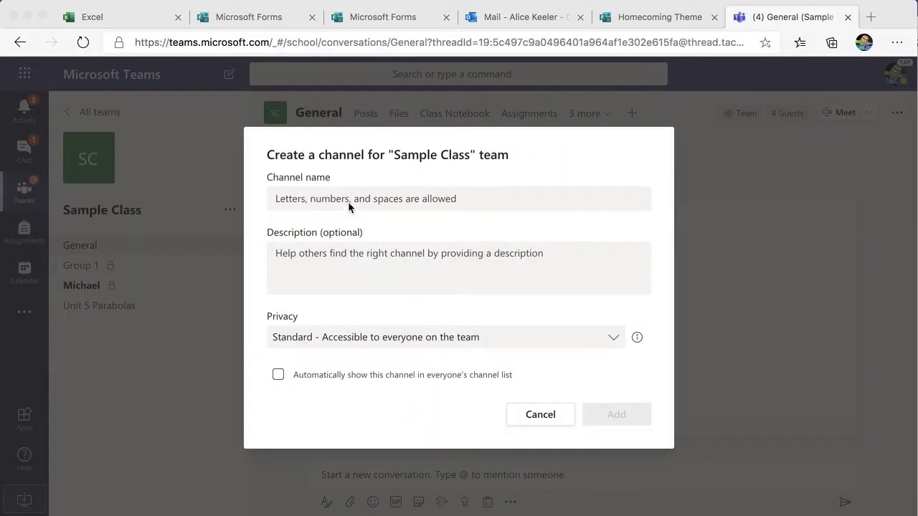
# Step: Create a 'hyperdocs project' channel that shows automatically in everyone's channel list
pyautogui.click(349, 203)
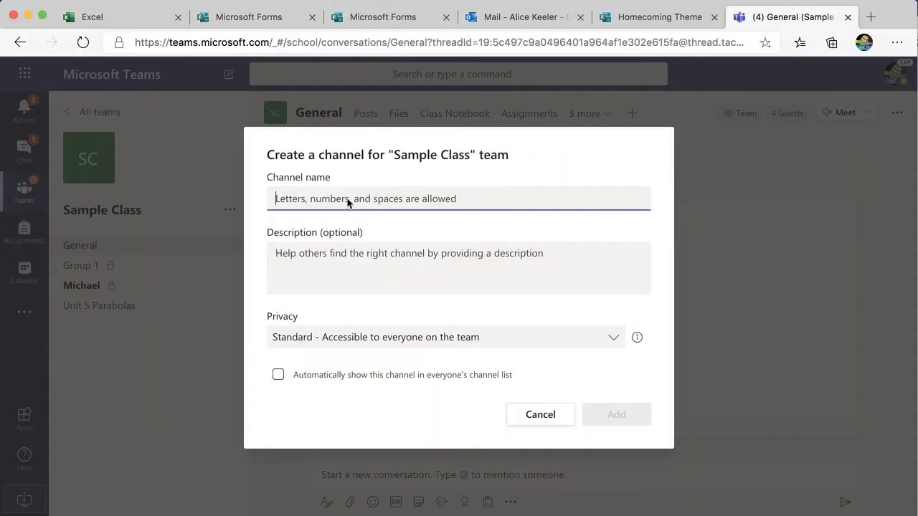
pyautogui.write('hyperdocs project')
pyautogui.click(413, 373)
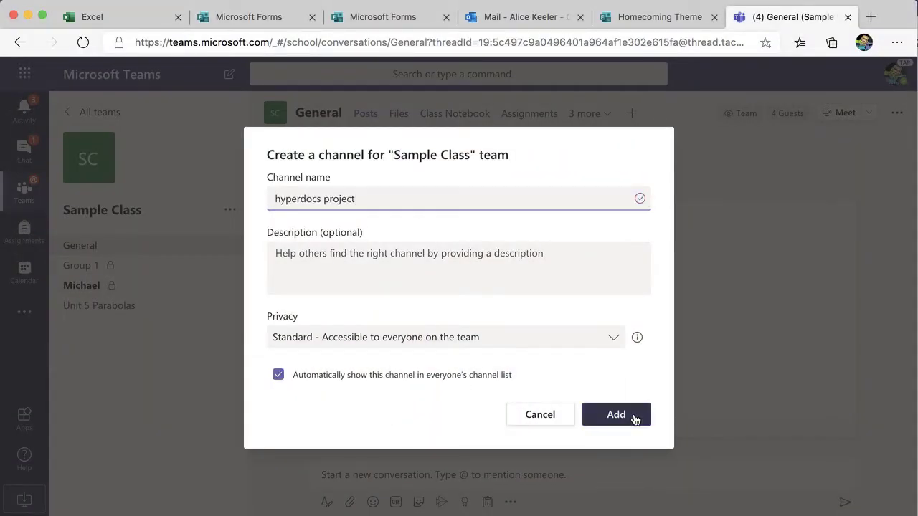
pyautogui.click(634, 416)
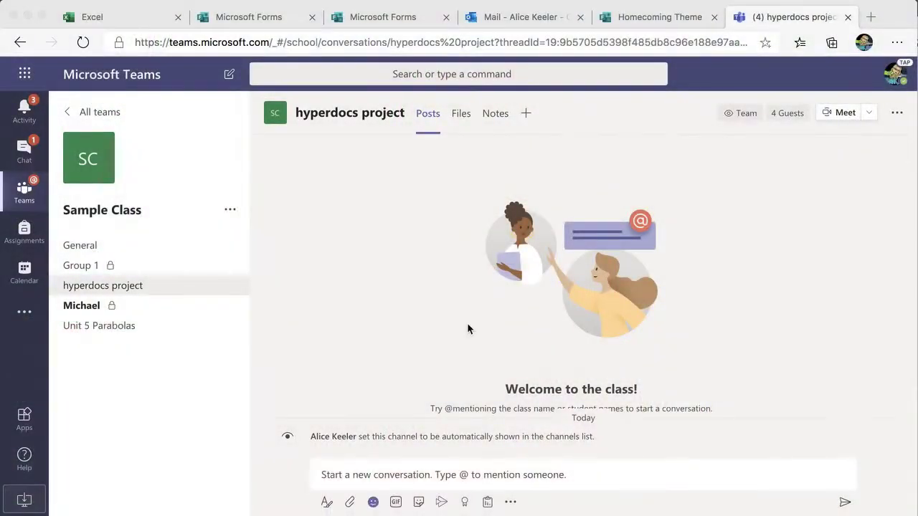
# Step: Open the new channel's Files in SharePoint
pyautogui.click(460, 116)
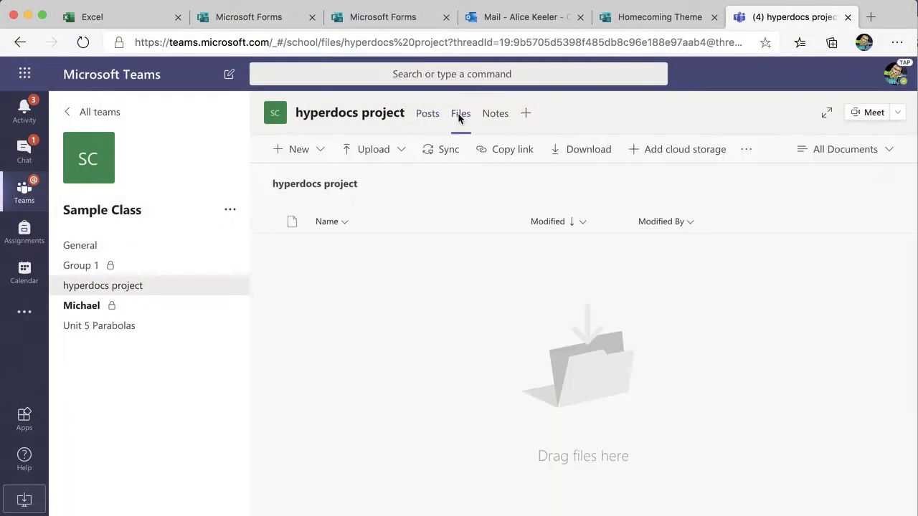
pyautogui.click(747, 152)
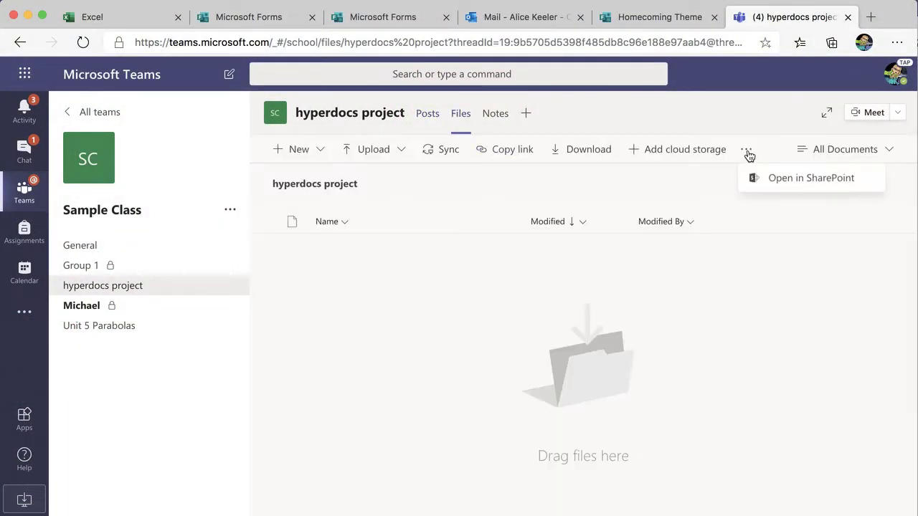
pyautogui.click(784, 180)
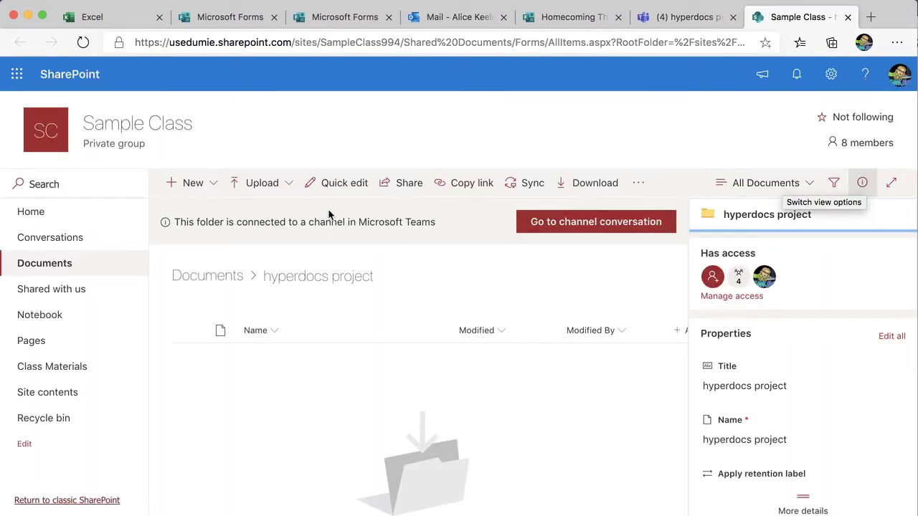
# Step: Create a 'View Files' folder and bring up its Manage access panel
pyautogui.click(214, 189)
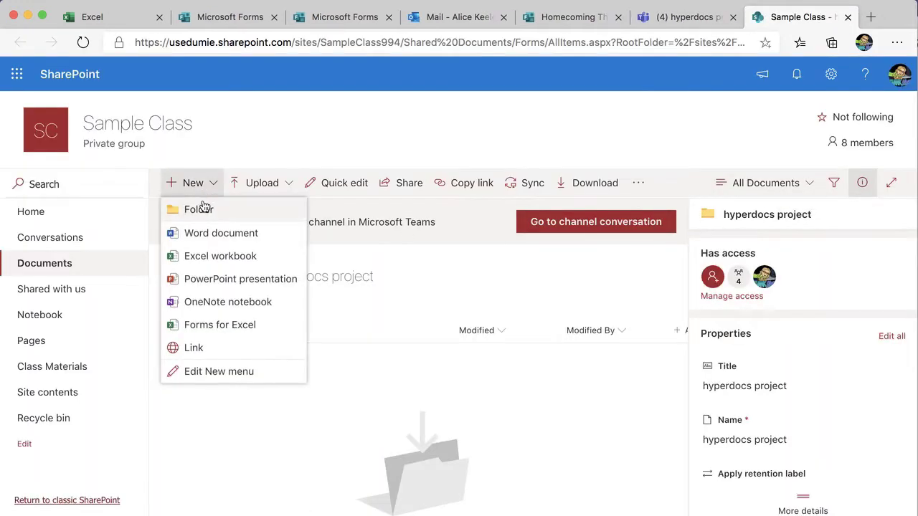
pyautogui.click(199, 212)
pyautogui.write('View Files')
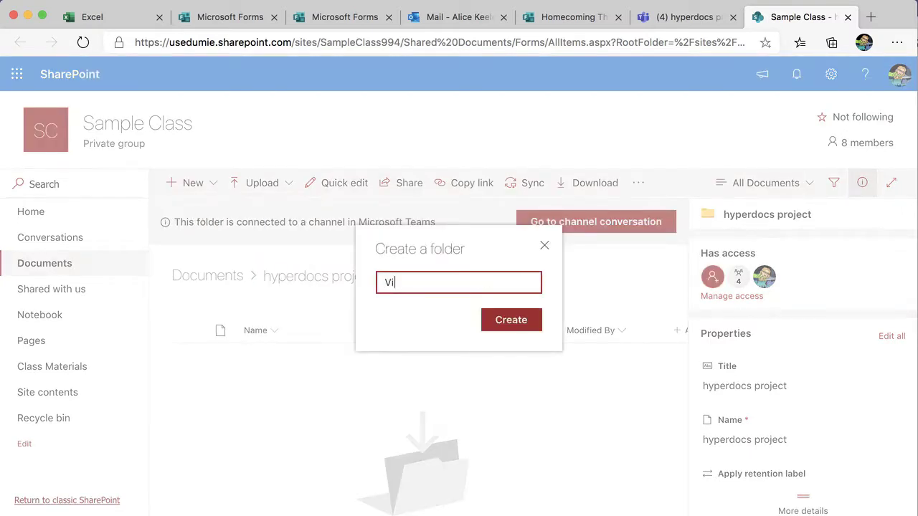
pyautogui.click(513, 324)
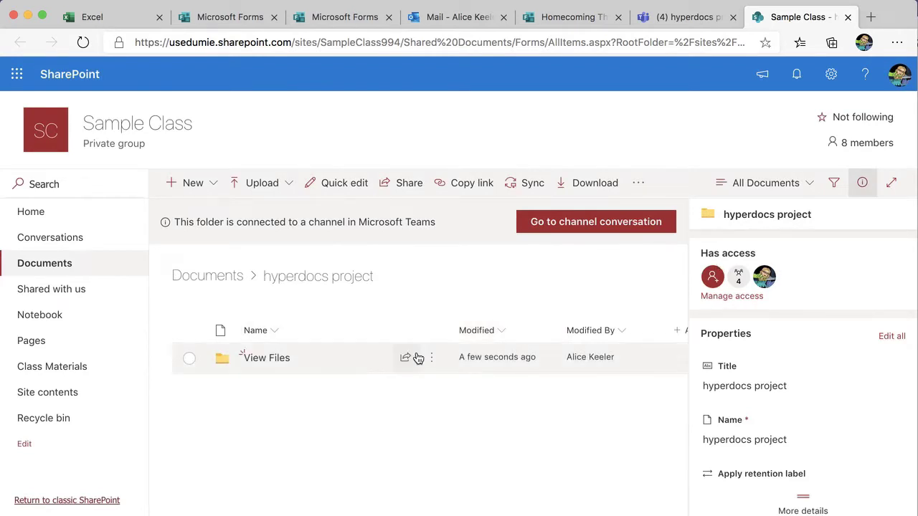
pyautogui.click(431, 358)
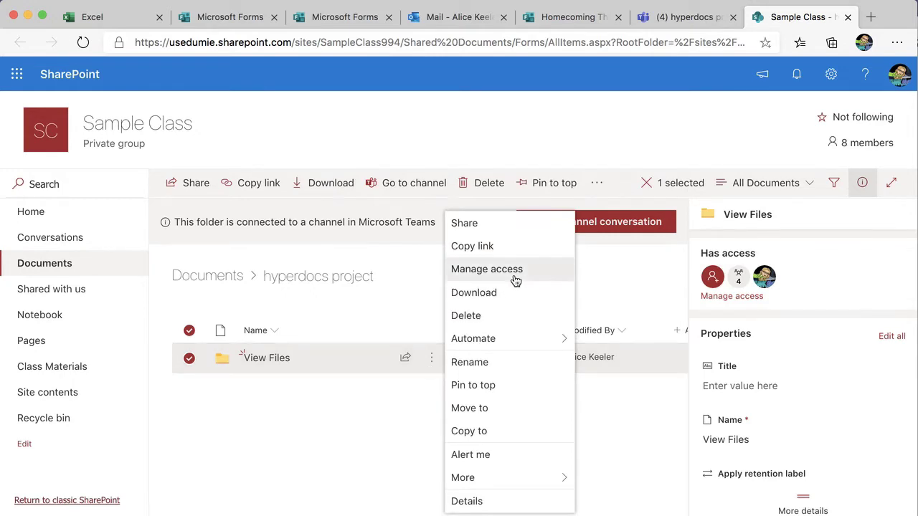
pyautogui.click(514, 270)
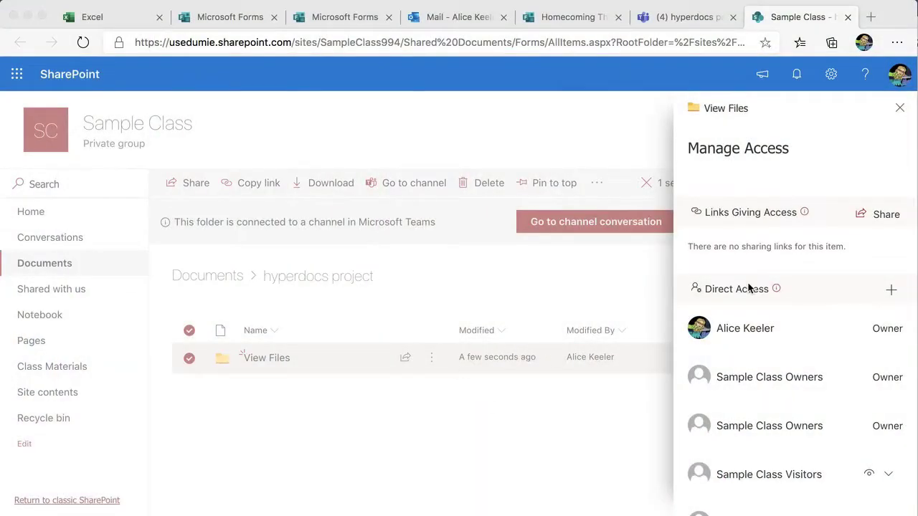
# Step: Set Sample Class Members' access to the View Files folder to Can view
pyautogui.scroll(-2, 811, 389)
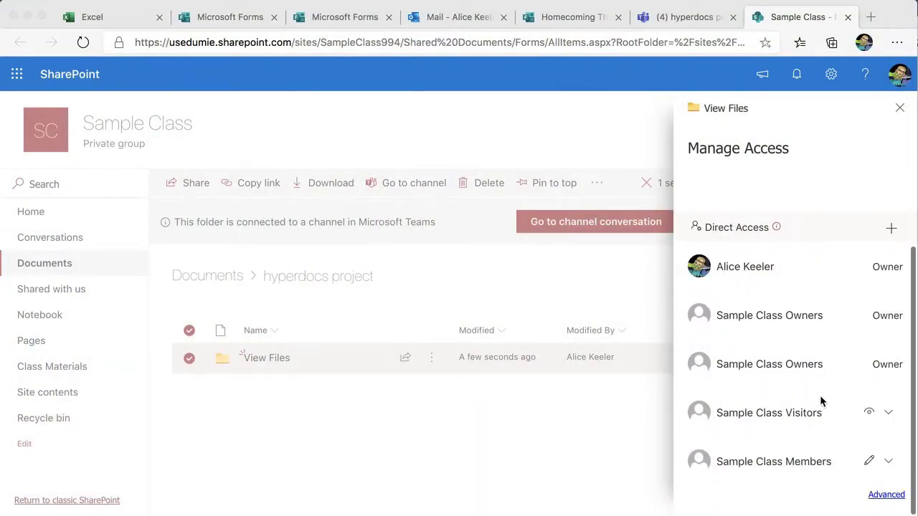
pyautogui.click(889, 462)
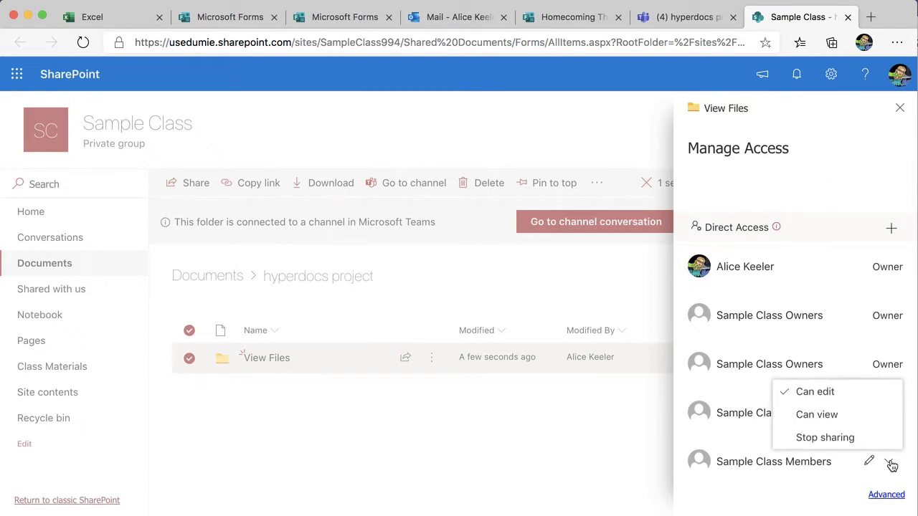
pyautogui.click(873, 422)
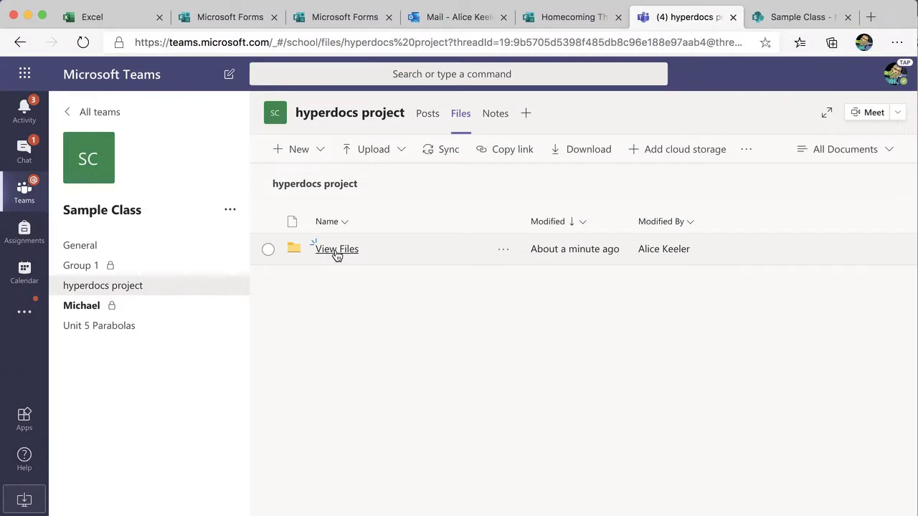
# Step: Upload the Maine hyperdoc PowerPoint file into the channel's View Files folder
pyautogui.click(336, 251)
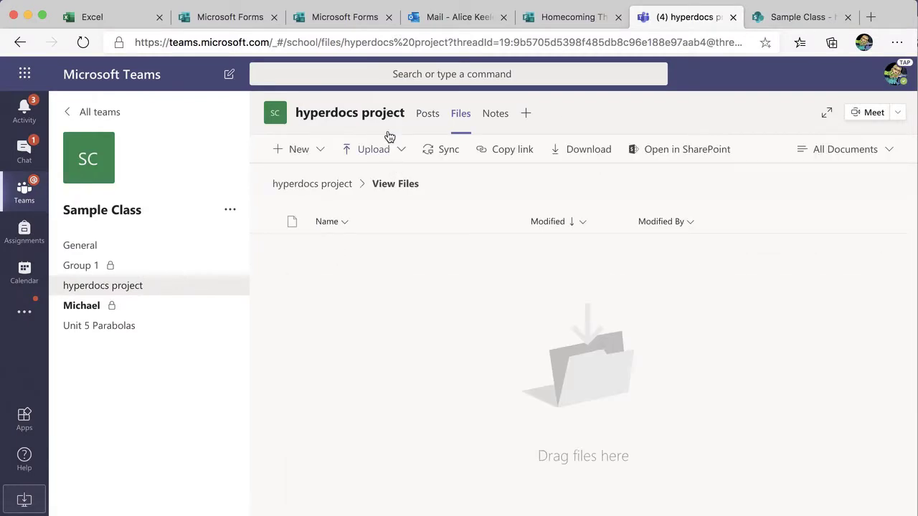
pyautogui.click(372, 149)
pyautogui.click(364, 182)
pyautogui.doubleClick(381, 119)
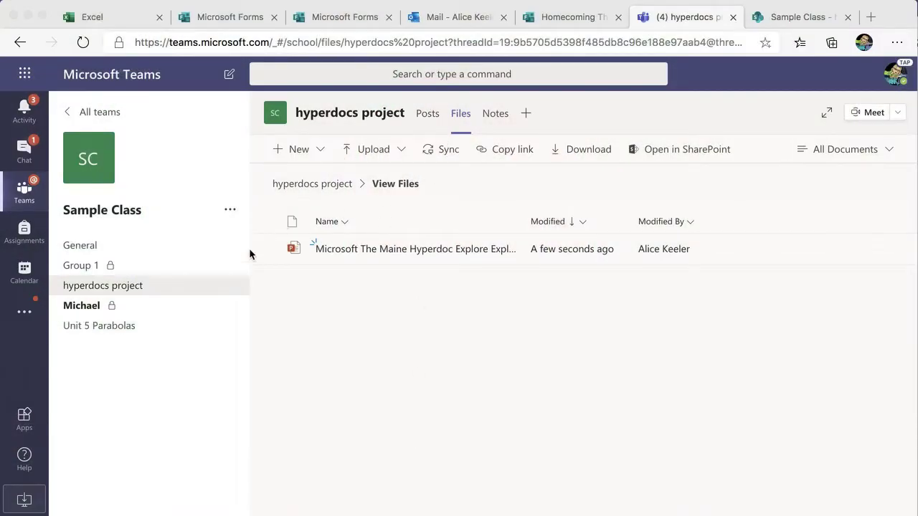
pyautogui.click(224, 288)
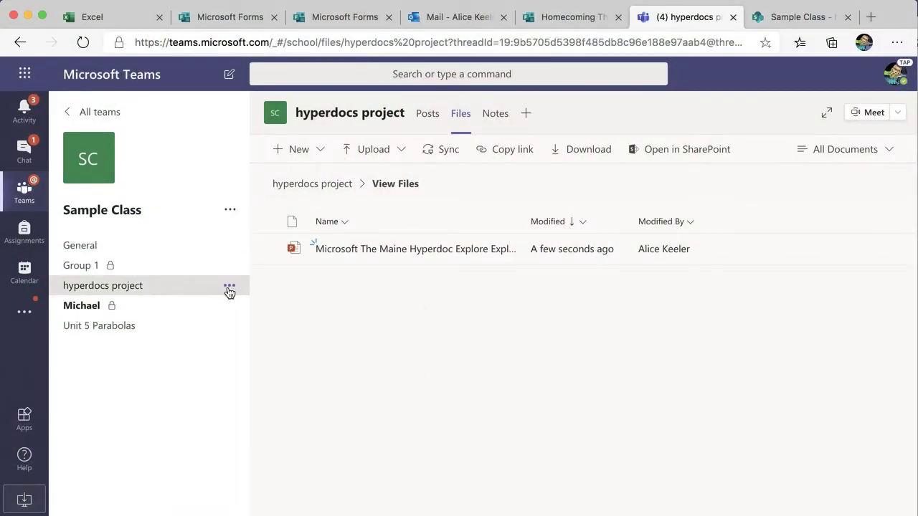
# Step: Copy the hyperdocs project channel's link using Get link to channel
pyautogui.click(229, 287)
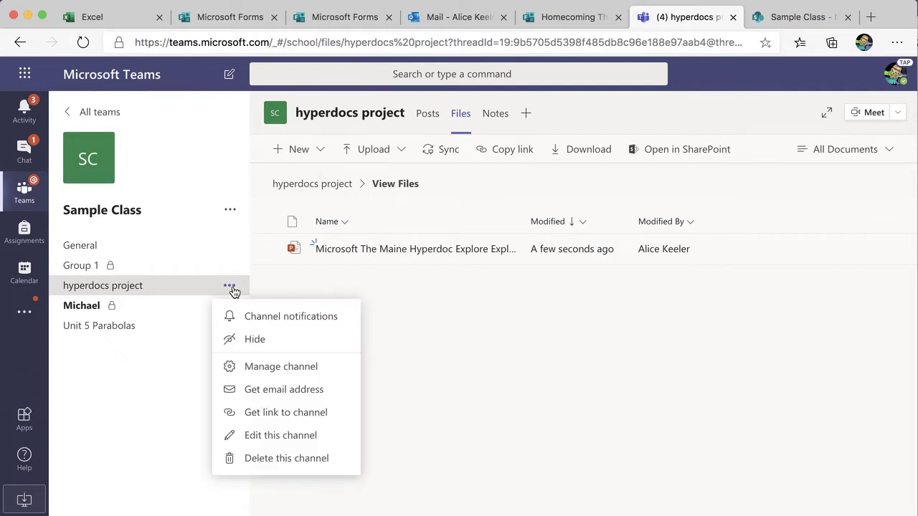
pyautogui.click(285, 412)
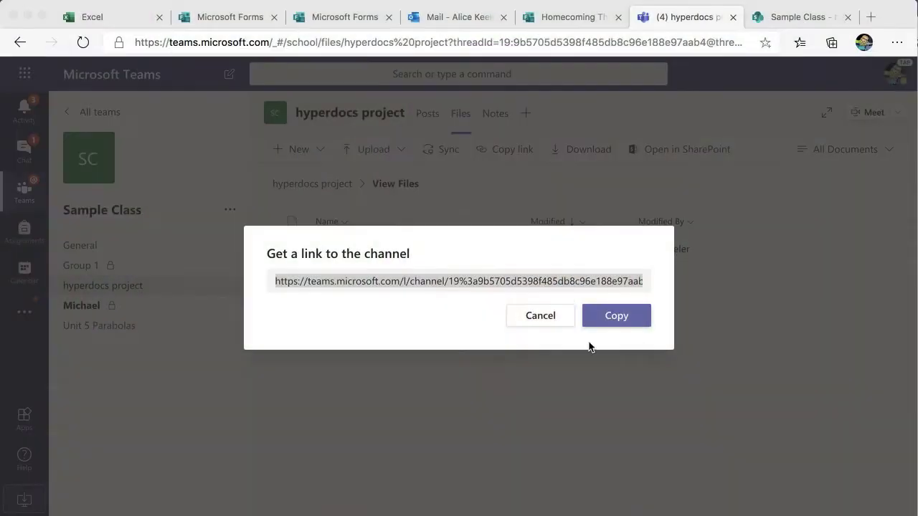
pyautogui.click(621, 326)
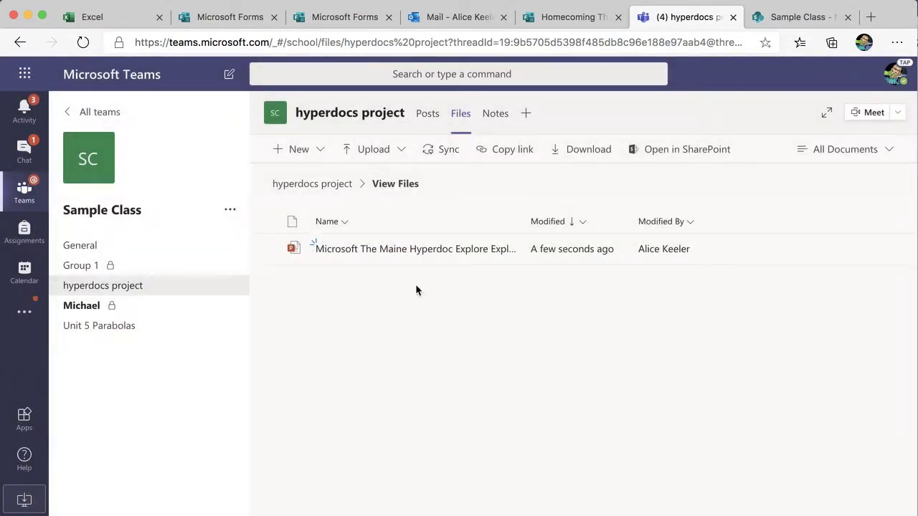
# Step: Start a new assignment for Sample Class
pyautogui.click(26, 236)
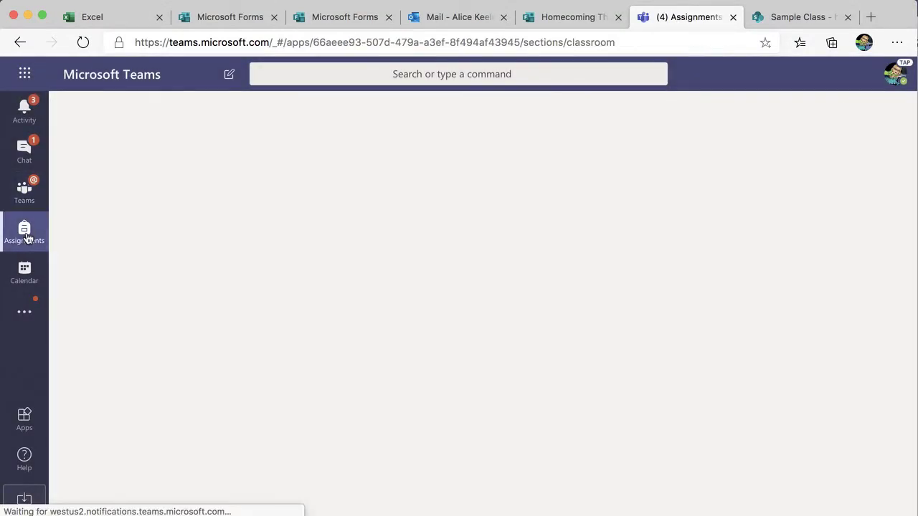
pyautogui.doubleClick(351, 389)
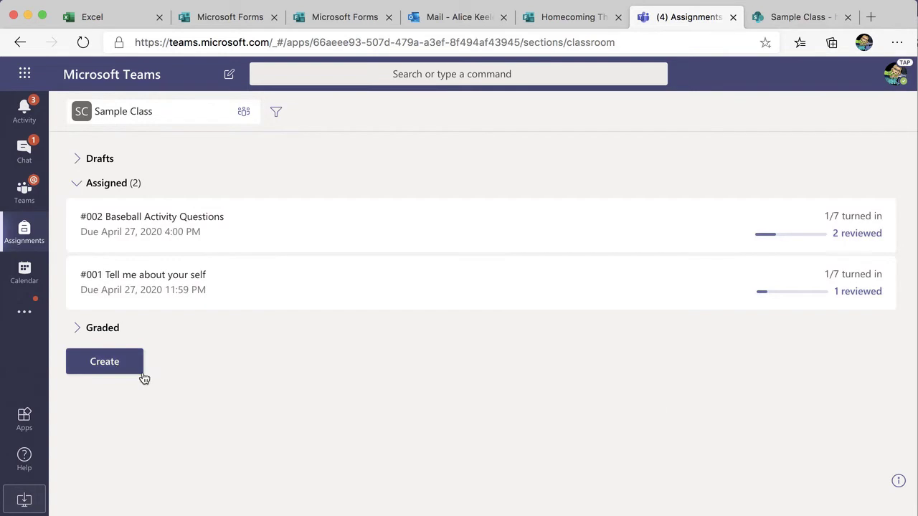
pyautogui.click(114, 369)
pyautogui.click(125, 282)
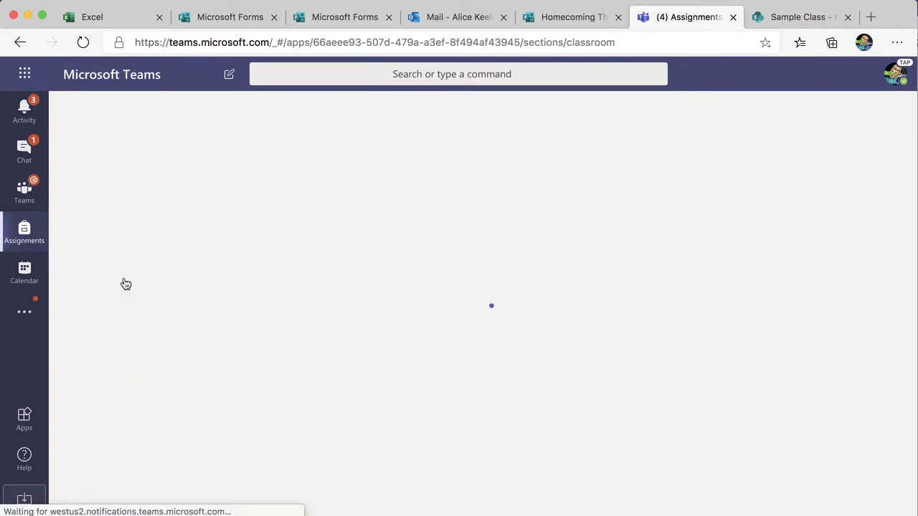
# Step: Title it '#003 Hyperdocs Project' and write instructions pointing to the hyperdocs project channel
pyautogui.click(260, 186)
pyautogui.write('#003 Hyperdocs Project')
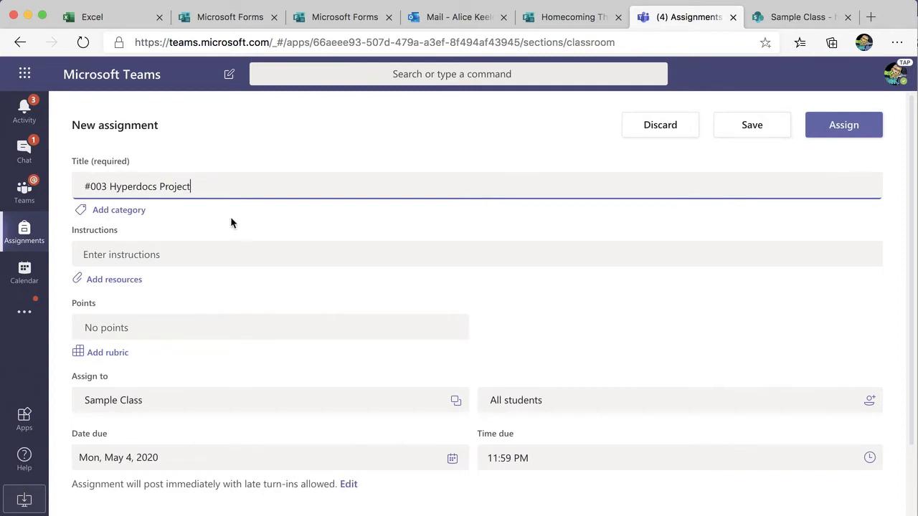
pyautogui.click(172, 255)
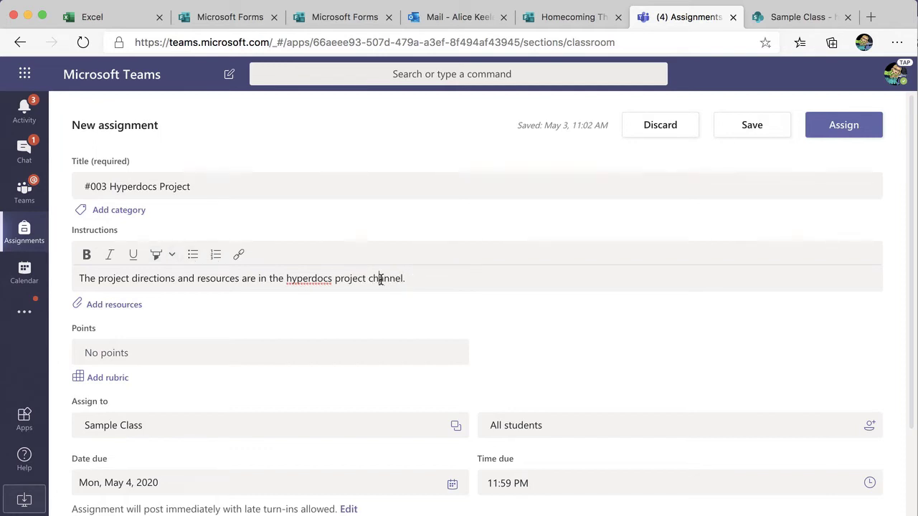
# Step: Link the words 'channel' and 'CLICK HERE' to the copied channel URL
pyautogui.click(239, 256)
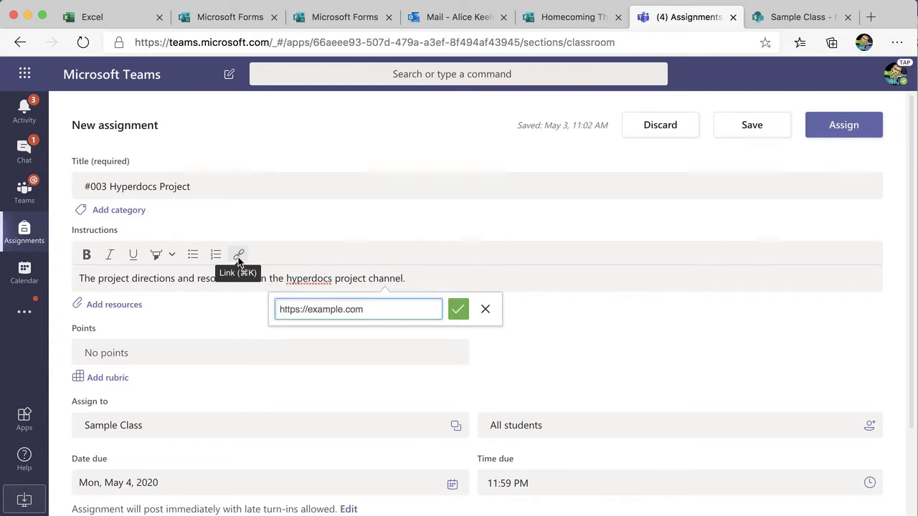
pyautogui.click(458, 309)
pyautogui.click(442, 277)
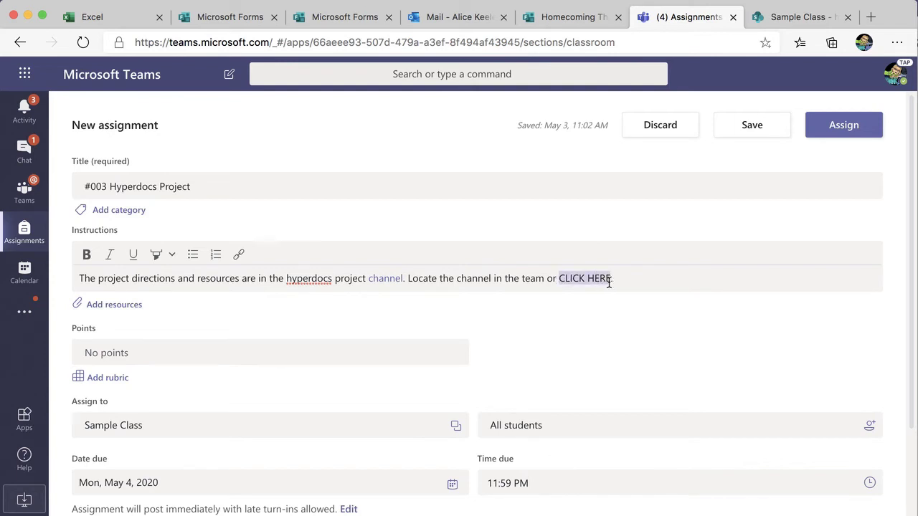
pyautogui.hotkey('ctrl', 'k')
pyautogui.hotkey('ctrl', 'v')
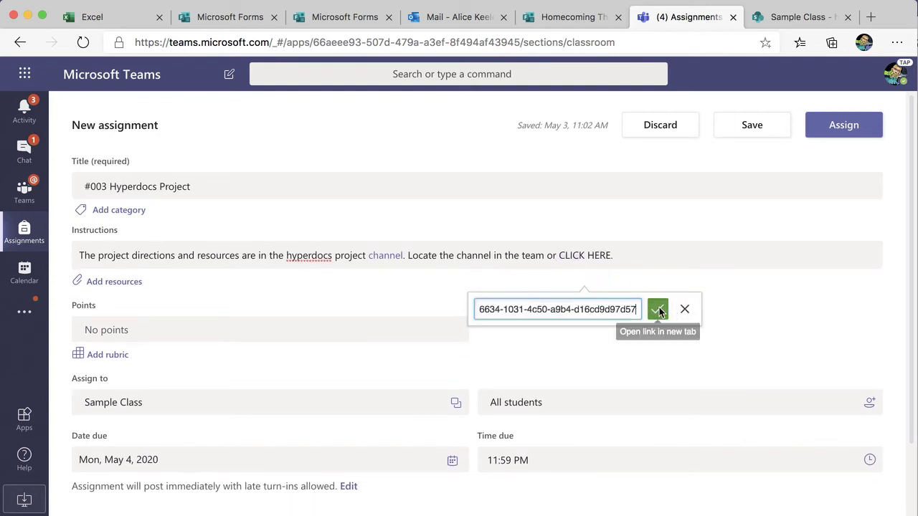
pyautogui.click(659, 309)
# Step: Give the assignment 10 points and assign it to the class
pyautogui.click(318, 311)
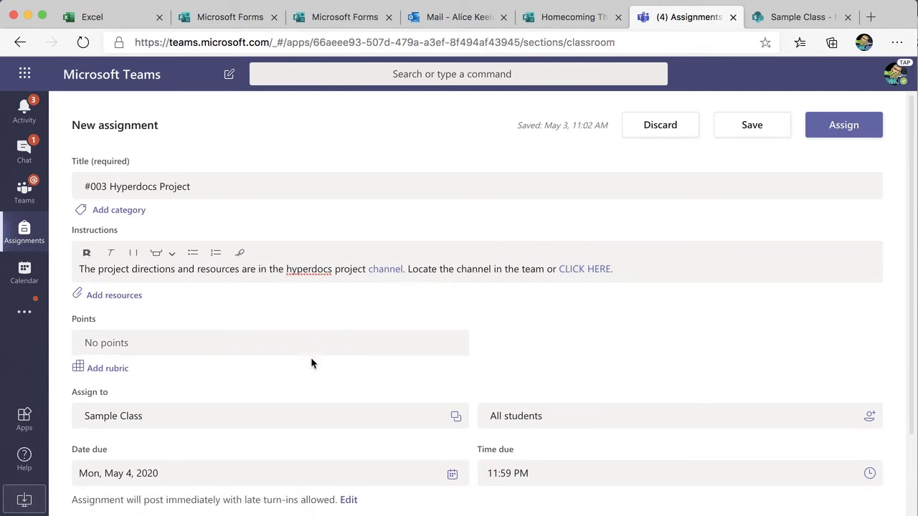
pyautogui.click(296, 332)
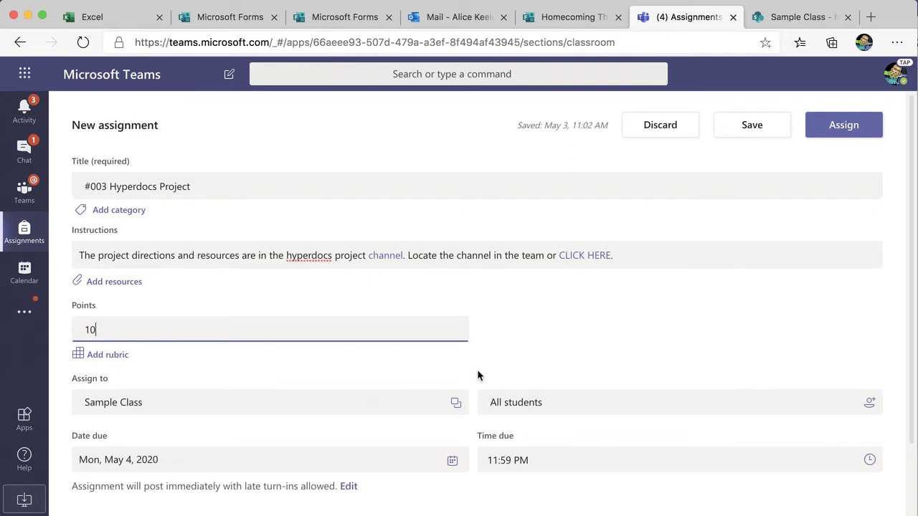
pyautogui.click(844, 130)
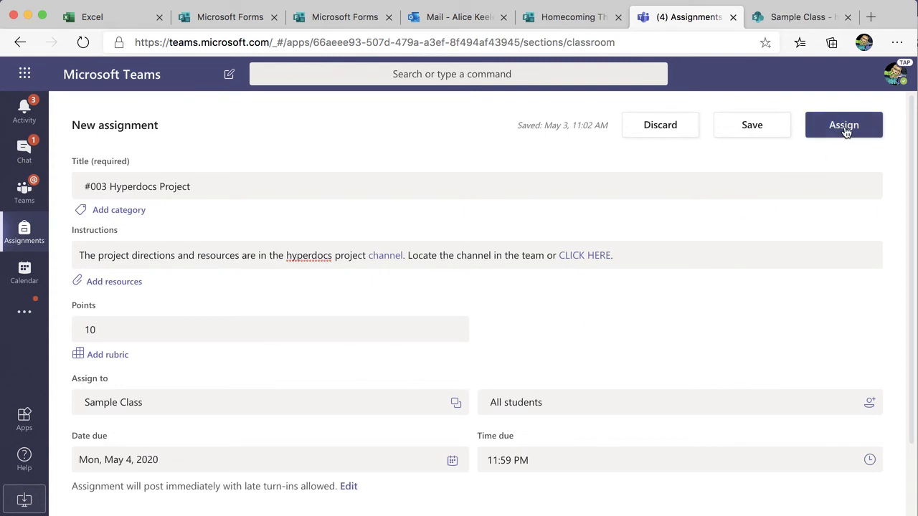